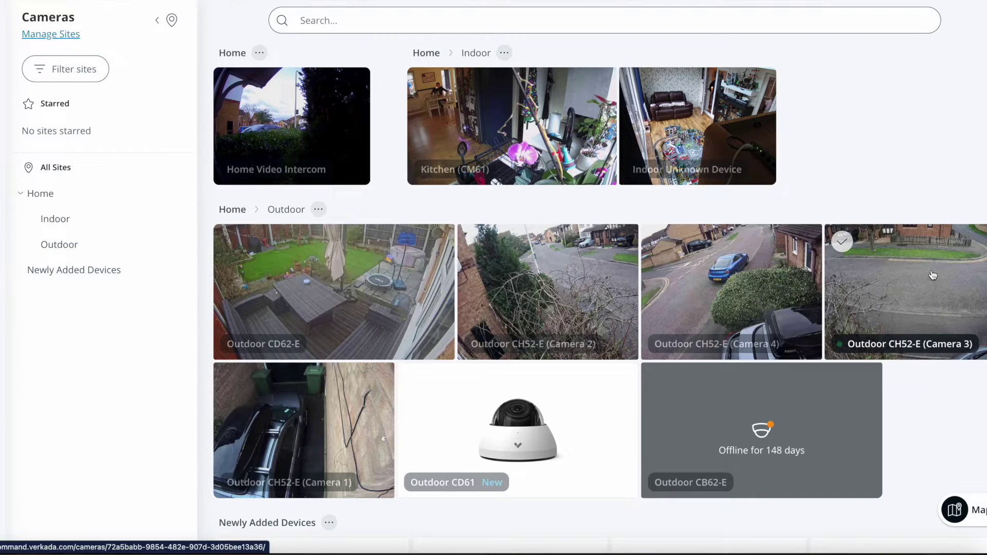
- Search Outdoor CH52-E (Camera 3)'s people history with the photo Bildschirmfoto 2024-02-26 um 07.40.05.png and extend the search to all cameras
{"action": "left_click", "coordinate": [932, 275]}
{"action": "left_click", "coordinate": [487, 387]}
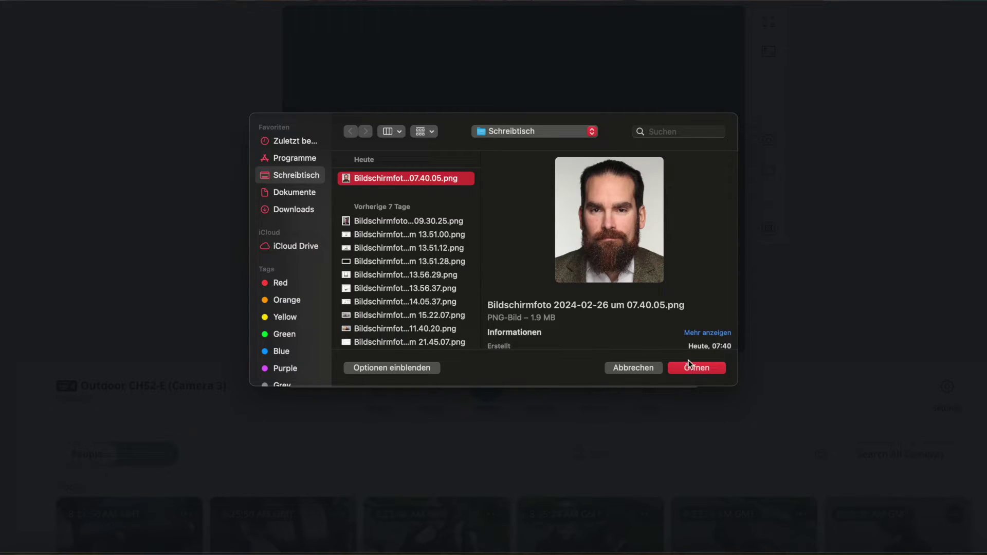
{"action": "left_click", "coordinate": [691, 371]}
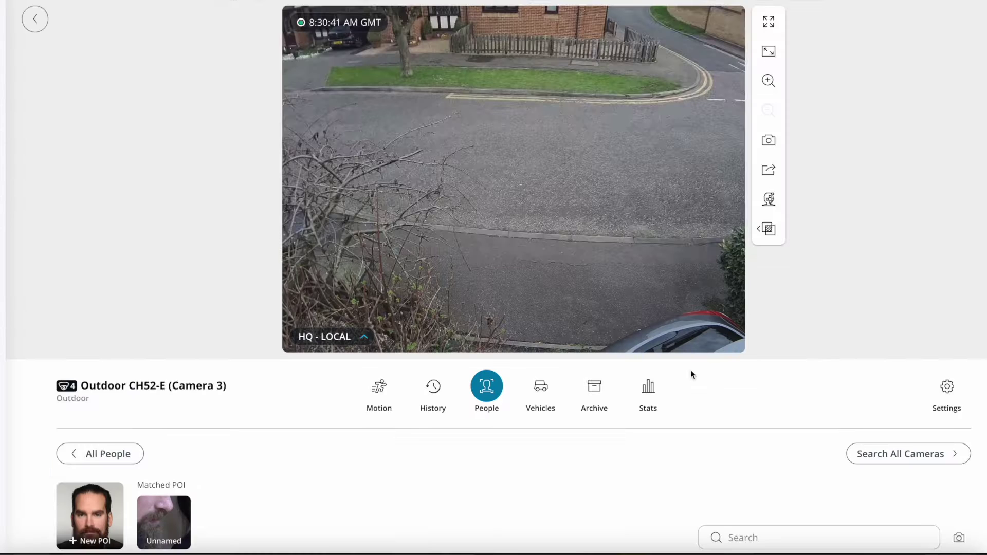
{"action": "scroll", "coordinate": [580, 315], "scroll_direction": "down", "scroll_amount": 5}
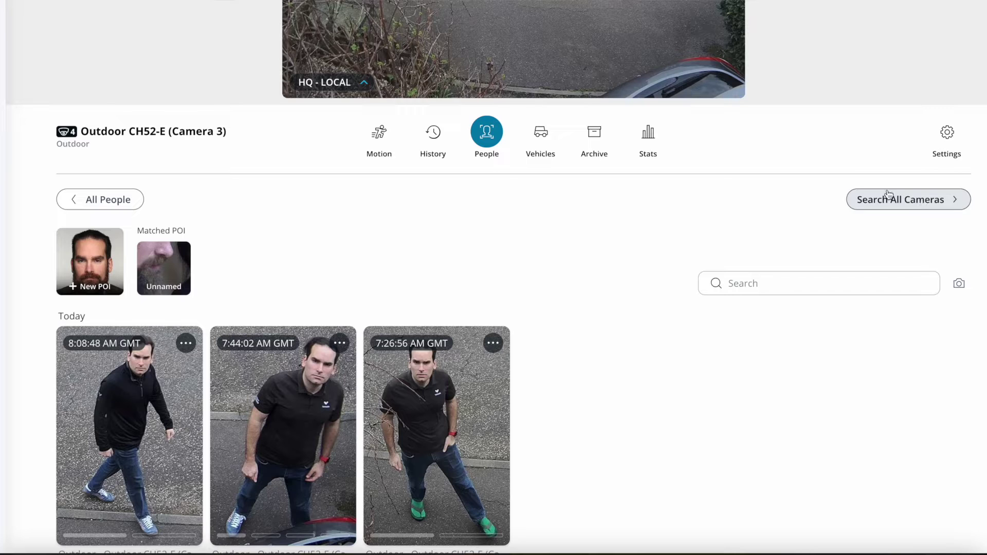
{"action": "left_click", "coordinate": [904, 204]}
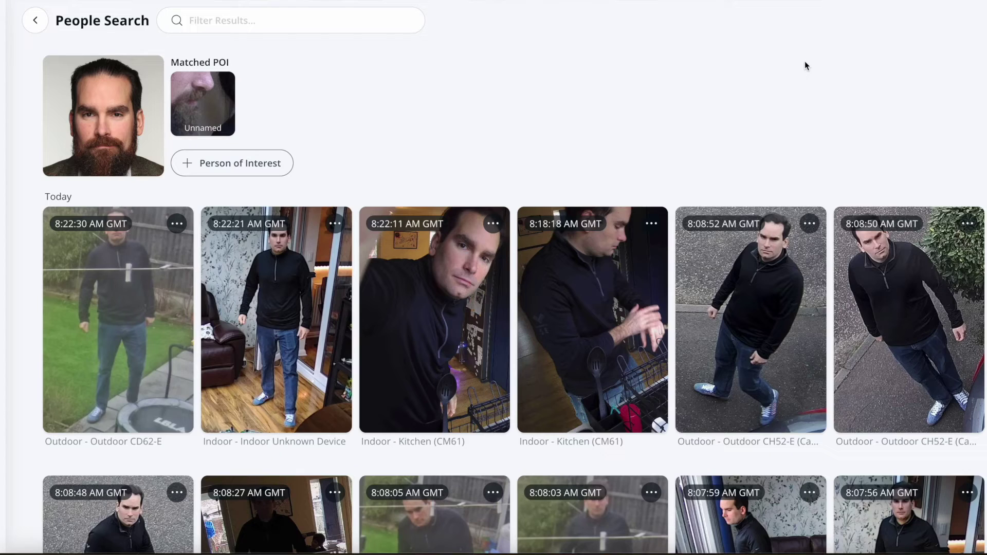
- Create a person of interest from the searched photo, entering the person's name and adding the new tag "test"
{"action": "left_click", "coordinate": [252, 170]}
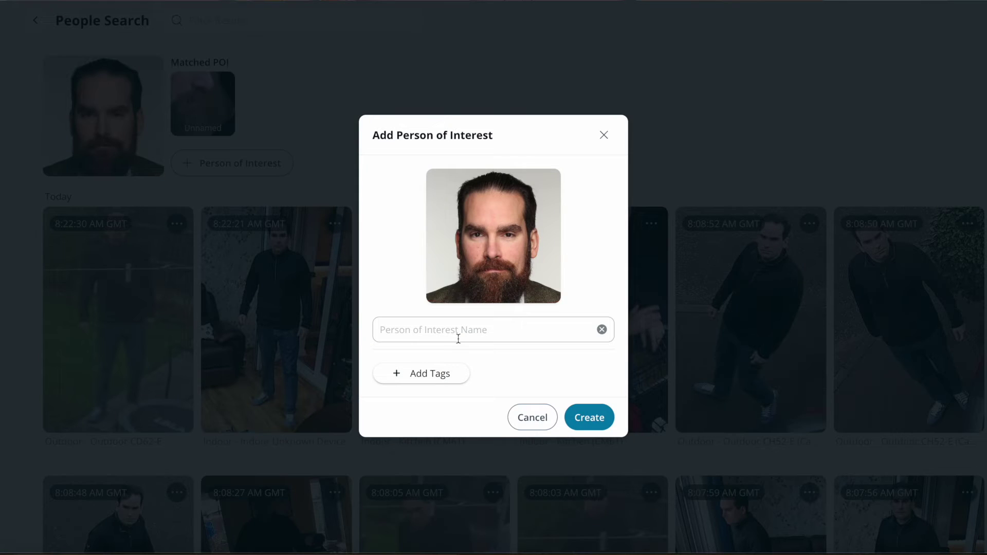
{"action": "left_click", "coordinate": [428, 383]}
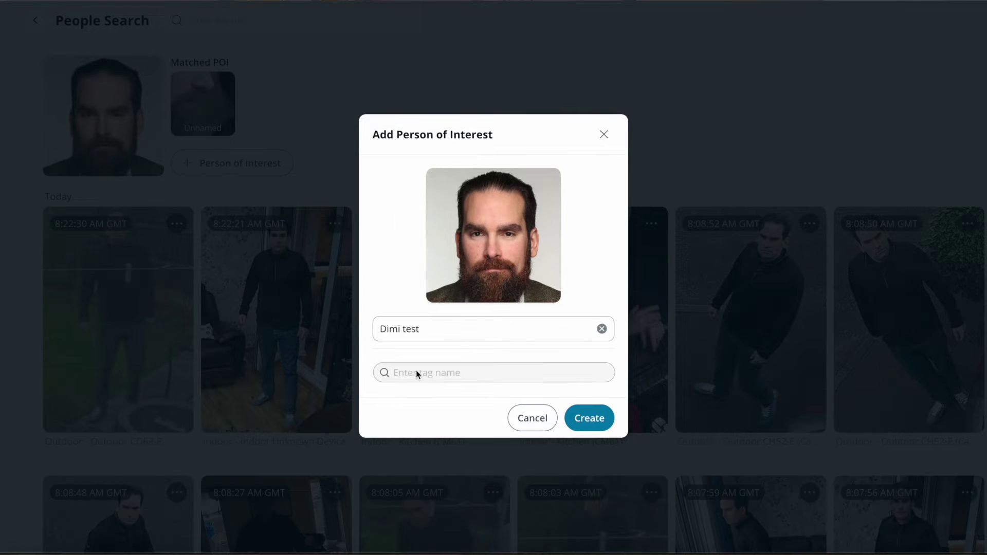
{"action": "type", "text": "test"}
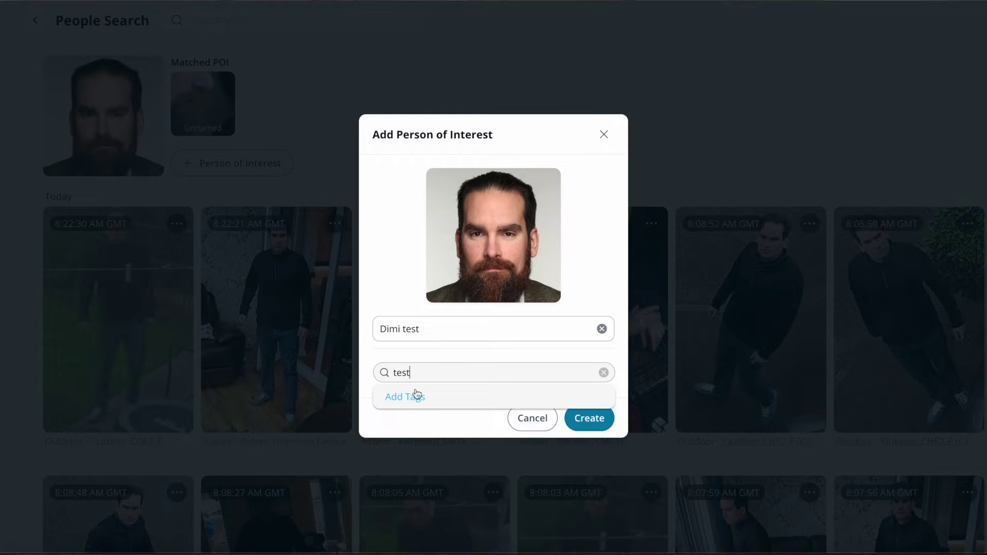
{"action": "left_click", "coordinate": [415, 396]}
{"action": "left_click", "coordinate": [589, 430]}
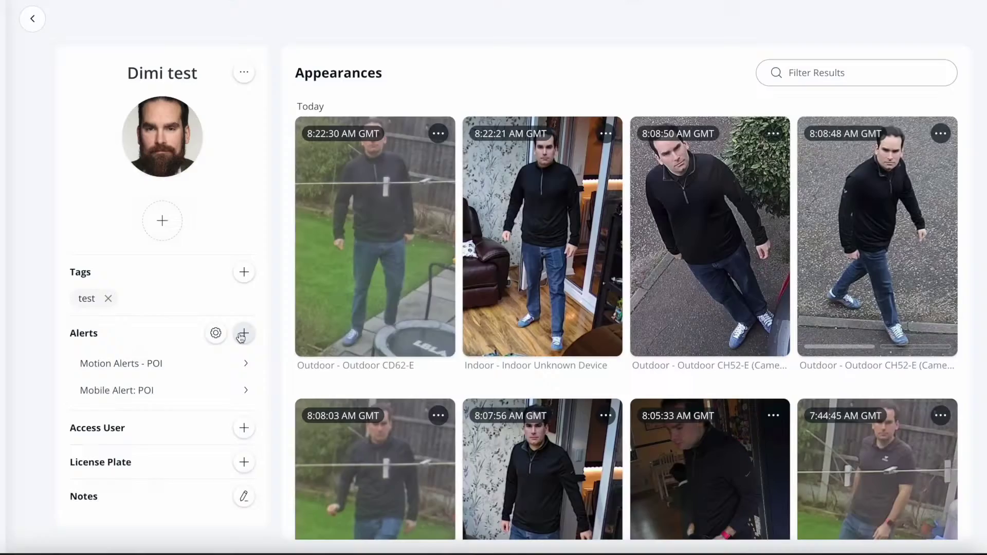
- Start a new alert for this person of interest and review the options for selecting individuals and tags
{"action": "left_click", "coordinate": [243, 334]}
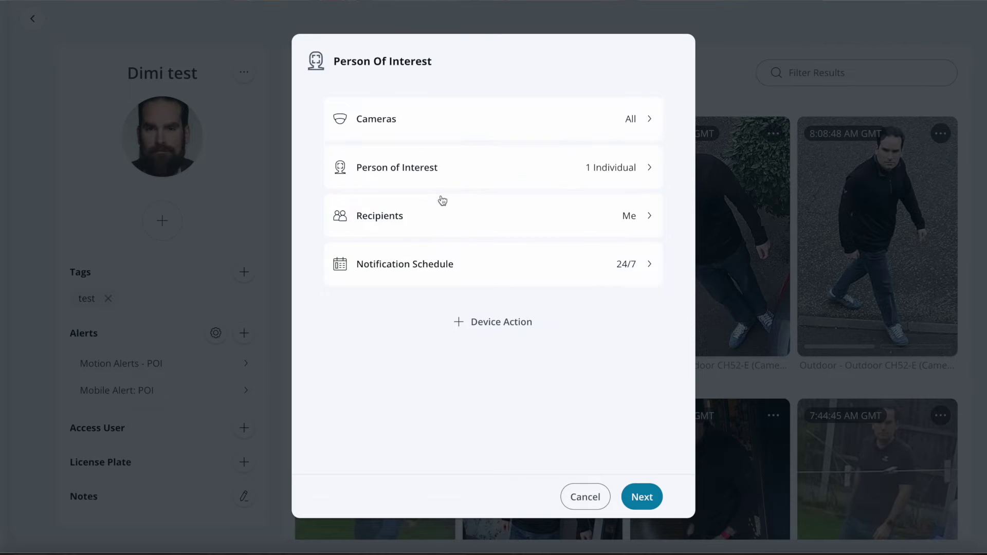
{"action": "left_click", "coordinate": [441, 176]}
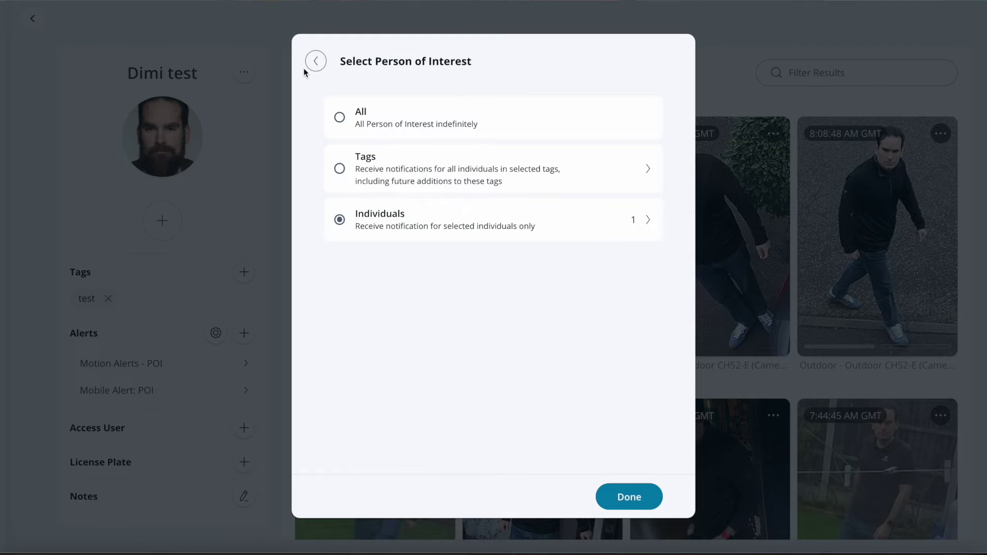
{"action": "left_click", "coordinate": [430, 226]}
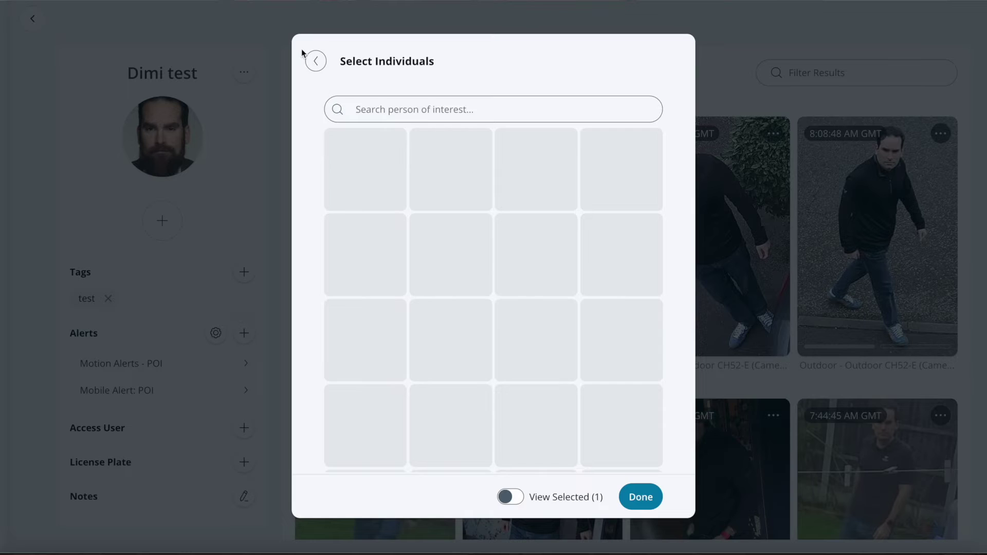
{"action": "left_click", "coordinate": [314, 62]}
{"action": "left_click", "coordinate": [404, 165]}
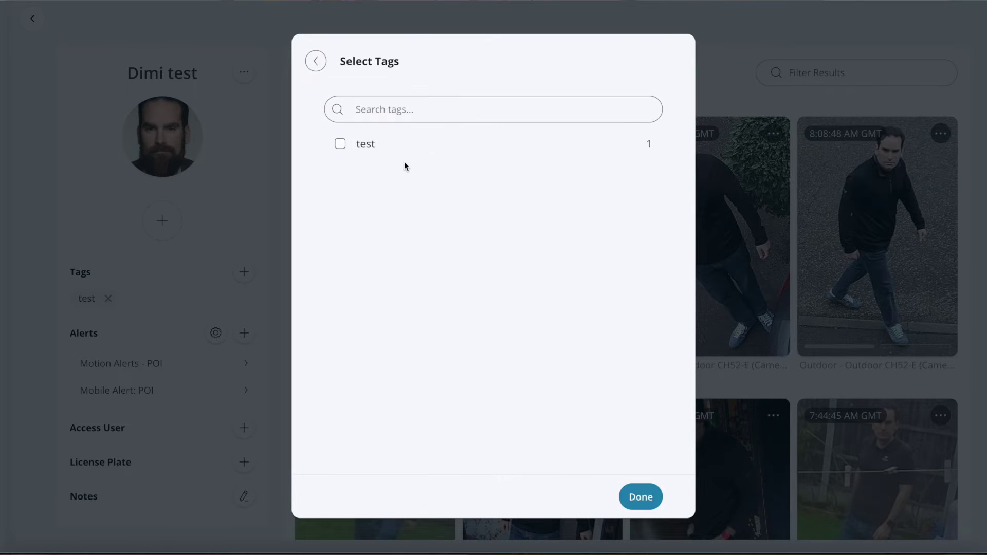
{"action": "left_click", "coordinate": [316, 63]}
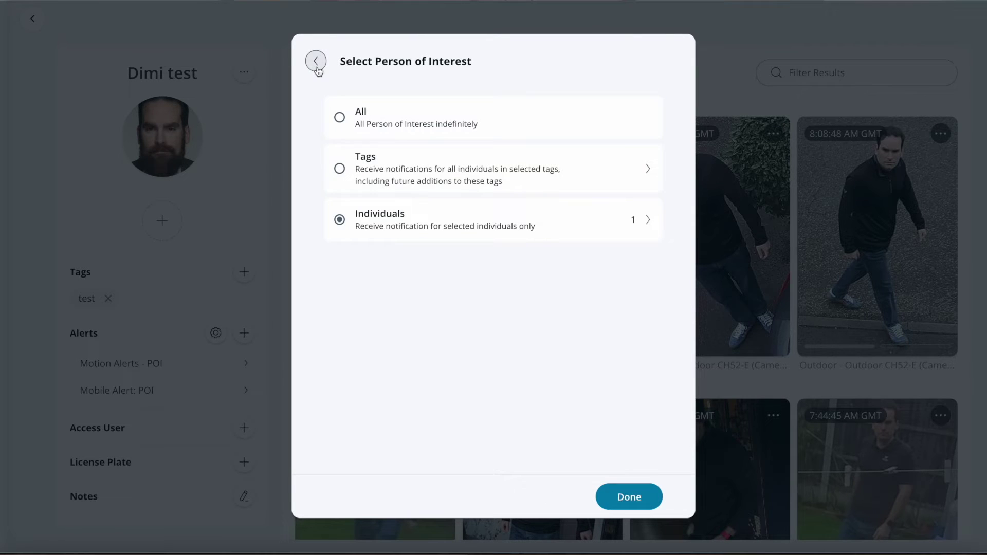
{"action": "left_click", "coordinate": [316, 64]}
- Set the alert recipient's notification methods to Mobile App, Email and Text
{"action": "left_click", "coordinate": [419, 205]}
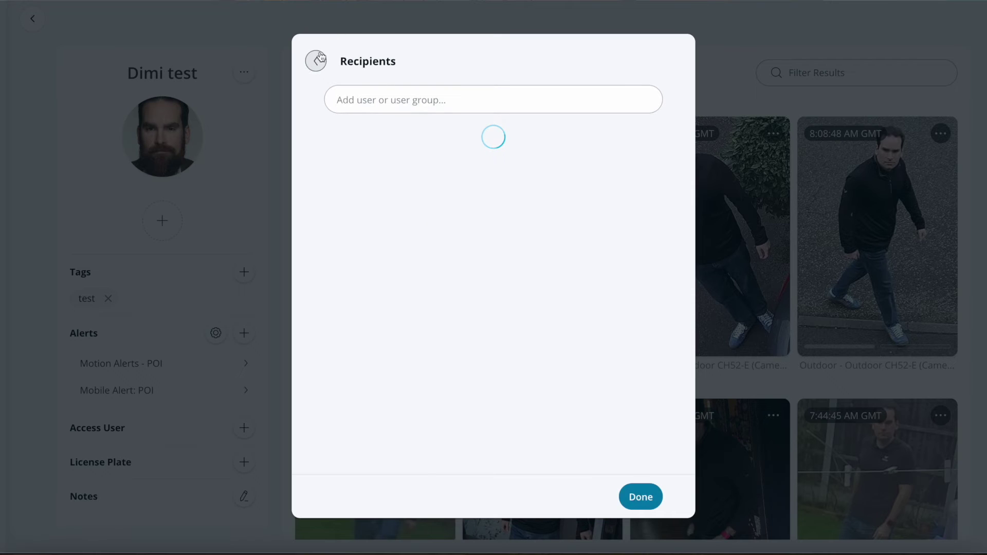
{"action": "left_click", "coordinate": [612, 139]}
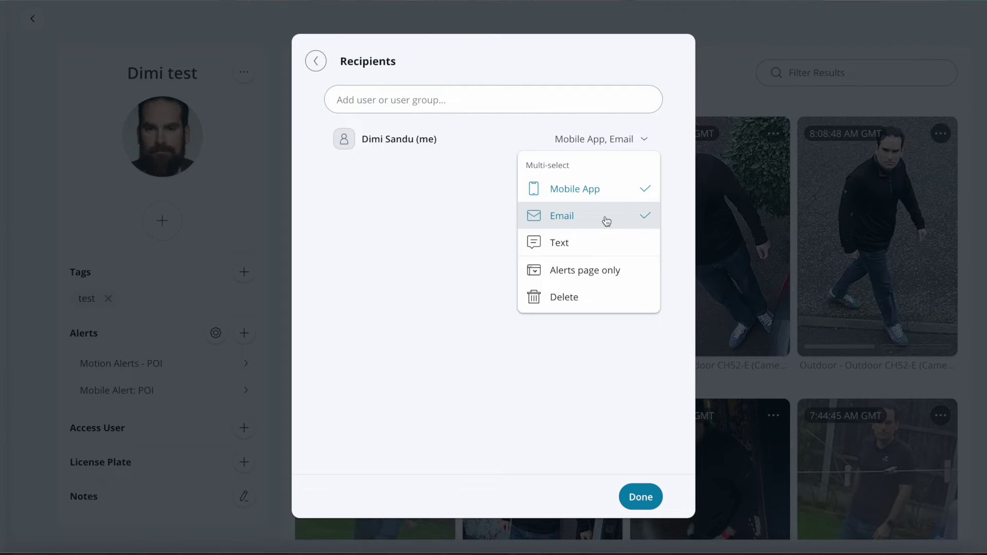
{"action": "left_click", "coordinate": [607, 220]}
{"action": "left_click", "coordinate": [608, 245]}
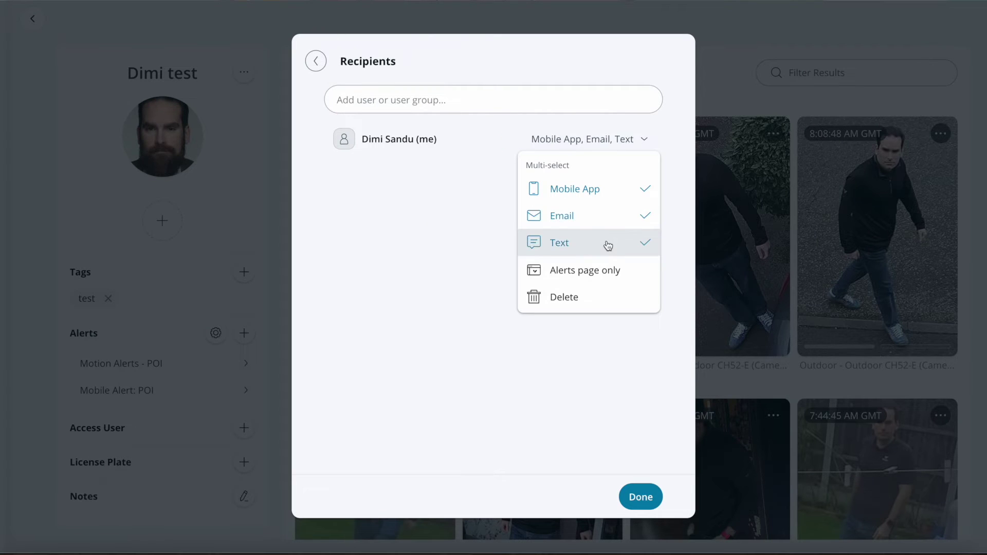
{"action": "left_click", "coordinate": [468, 204]}
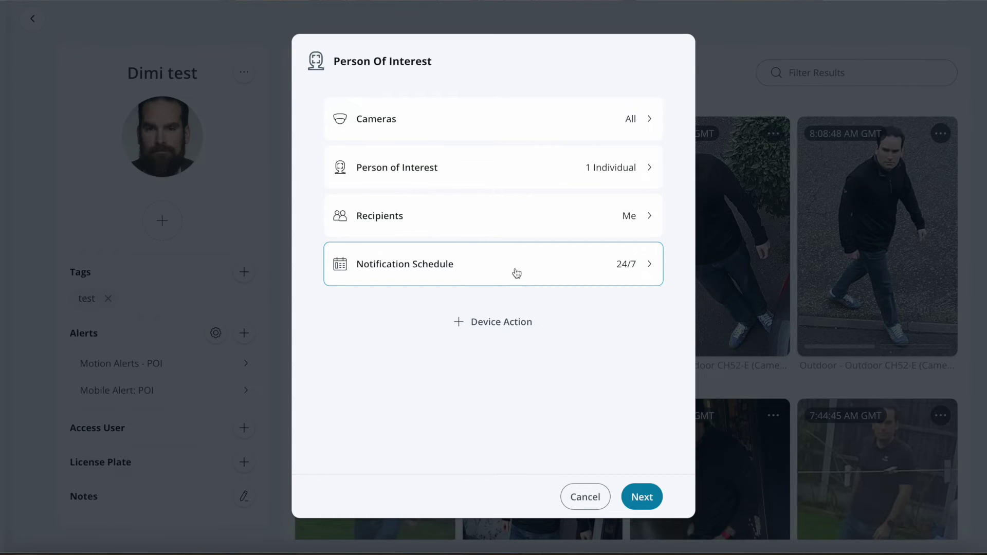
- Look at the Horn Speaker device action settings for the alert and return without adding an action
{"action": "left_click", "coordinate": [504, 327]}
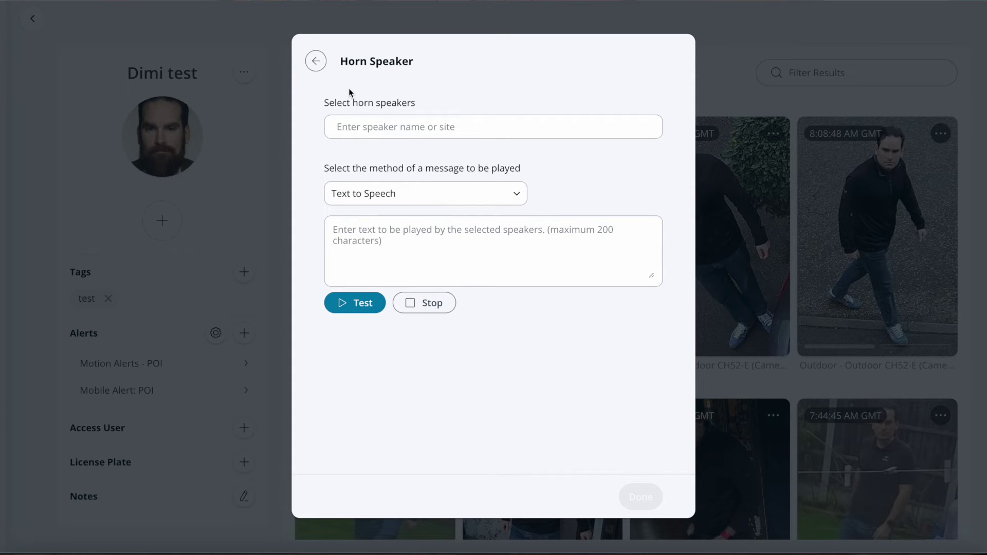
{"action": "left_click", "coordinate": [316, 62]}
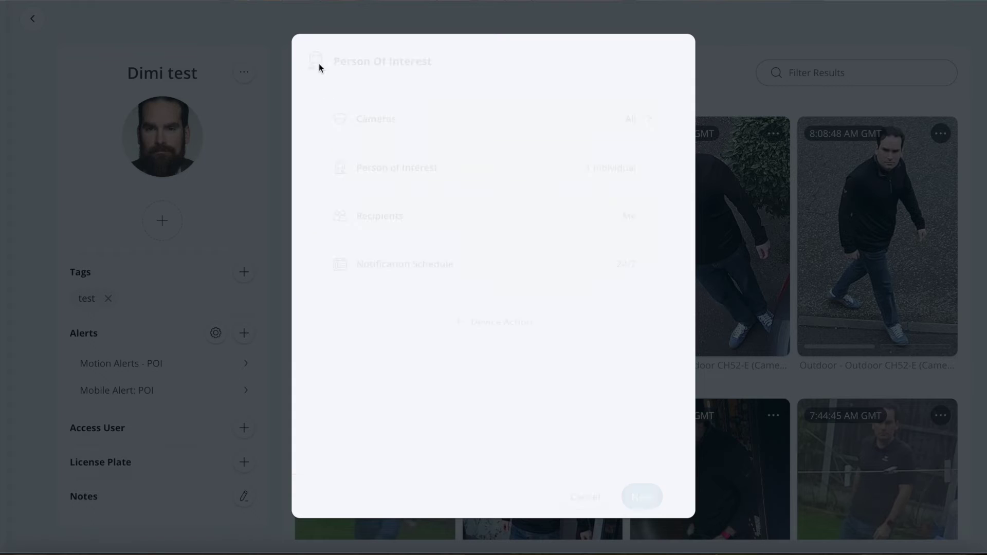
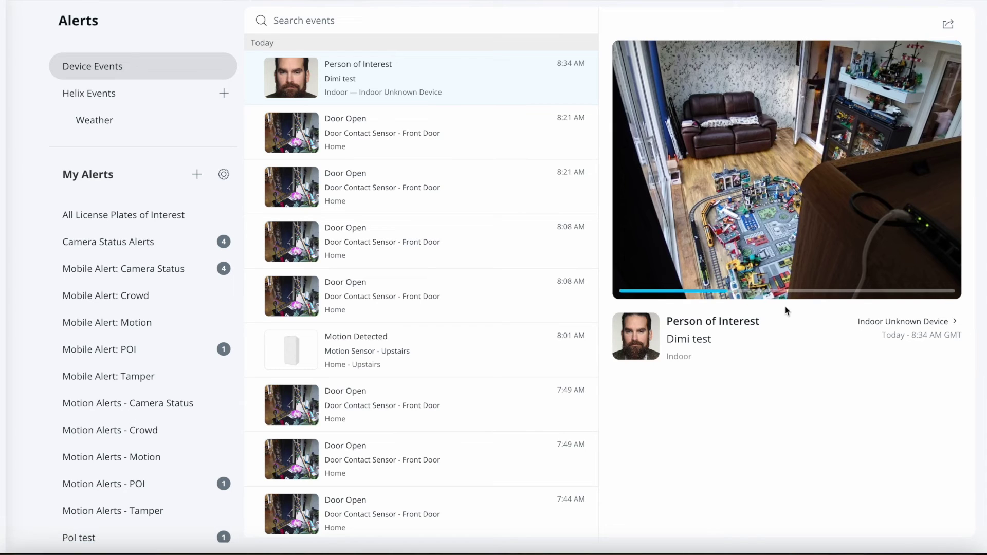
- Leave the alerts for the cameras overview, open Outdoor CH52-E (Camera 3) and show its people history
{"action": "mouse_move", "coordinate": [782, 303]}
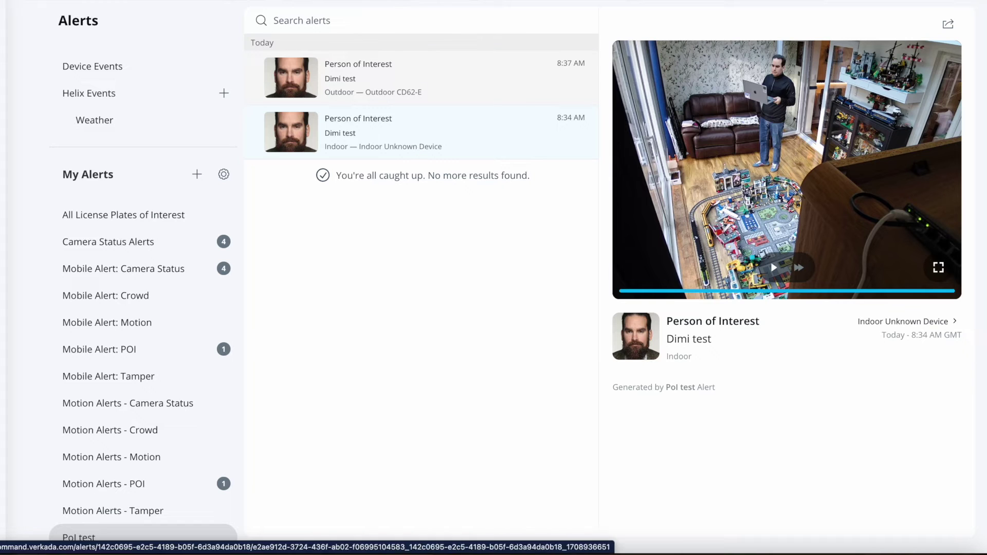
{"action": "left_click", "coordinate": [11, 61]}
{"action": "left_click", "coordinate": [49, 112]}
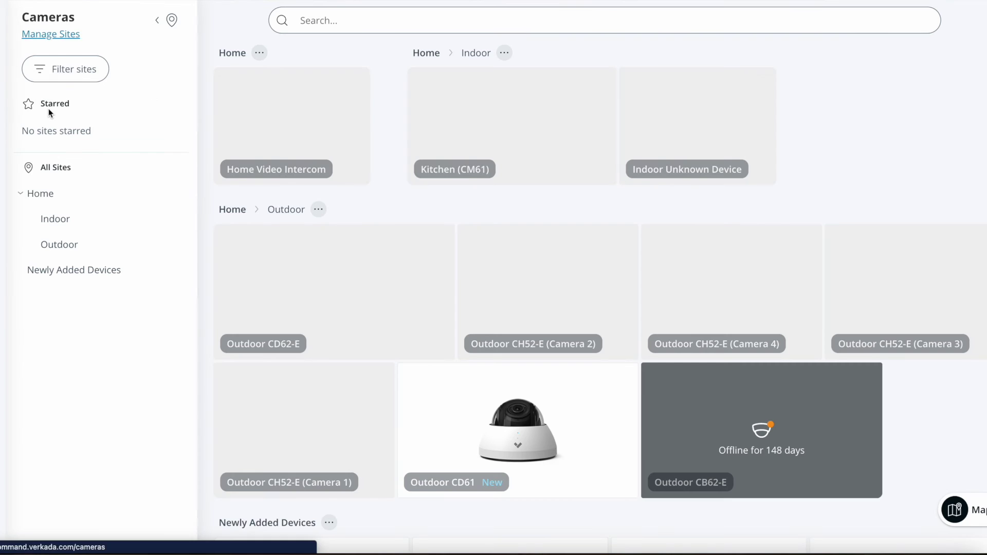
{"action": "left_click", "coordinate": [918, 277]}
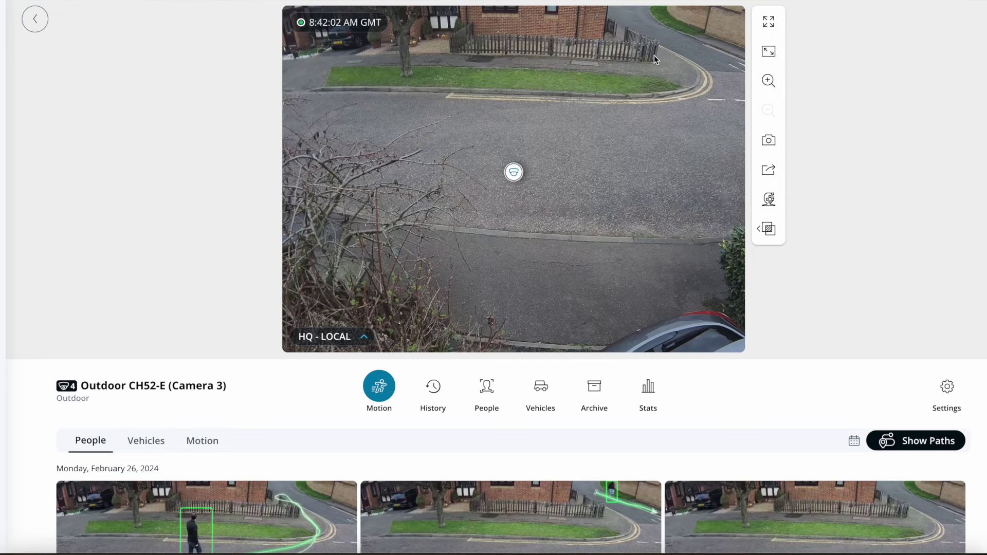
{"action": "left_click", "coordinate": [487, 389]}
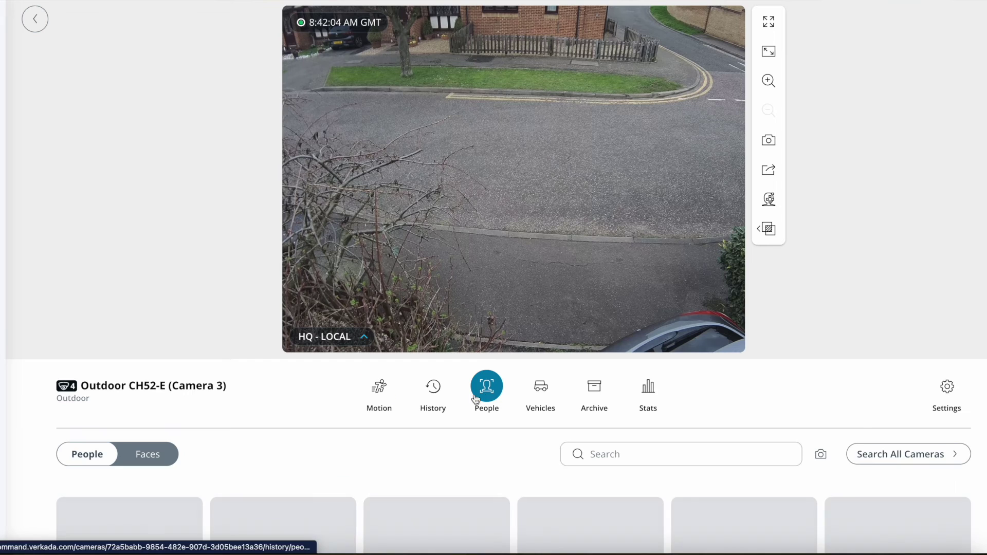
- Show the camera's detected faces and look through all appearances matching the most recent face
{"action": "scroll", "coordinate": [44, 327], "scroll_direction": "down", "scroll_amount": 4}
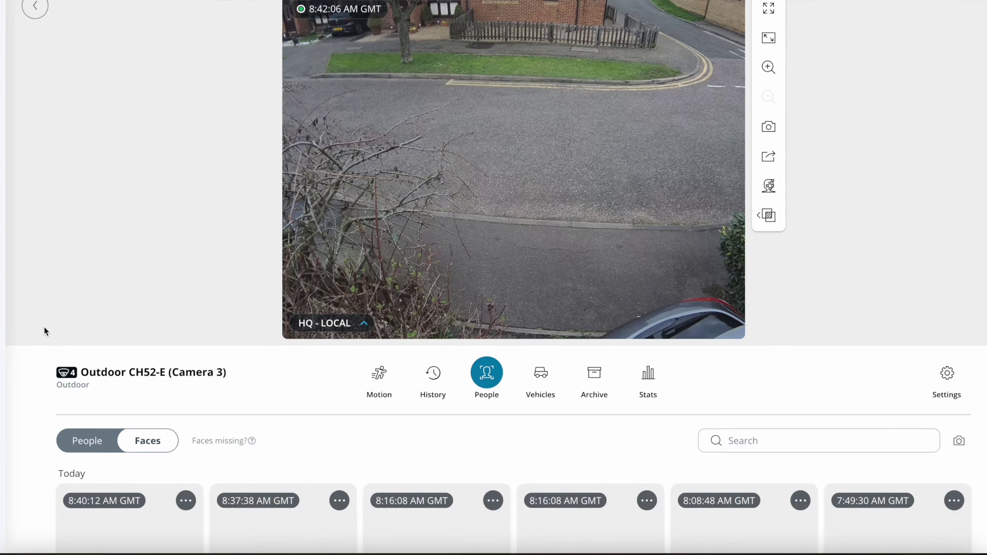
{"action": "left_click", "coordinate": [97, 347]}
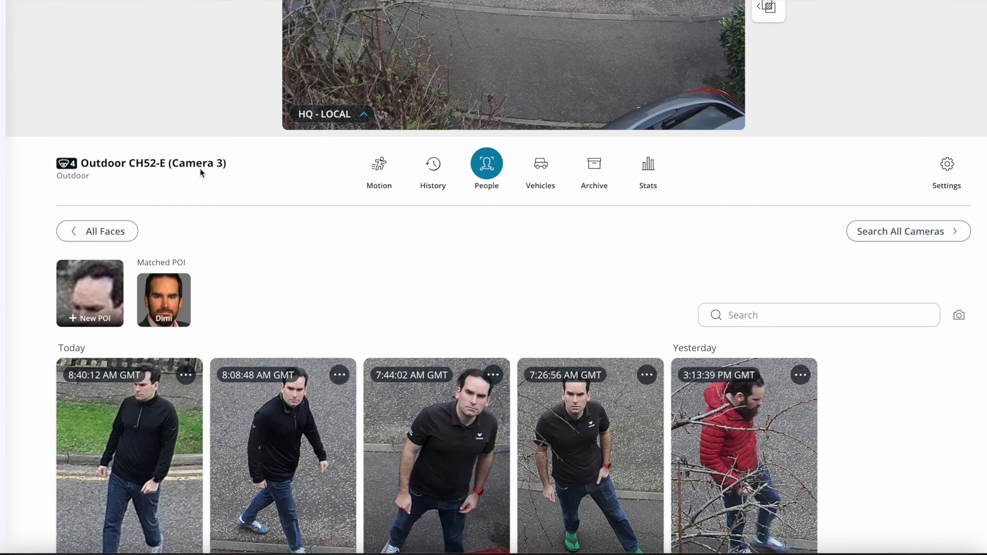
{"action": "scroll", "coordinate": [201, 172], "scroll_direction": "up", "scroll_amount": 4}
{"action": "scroll", "coordinate": [201, 172], "scroll_direction": "down", "scroll_amount": 5}
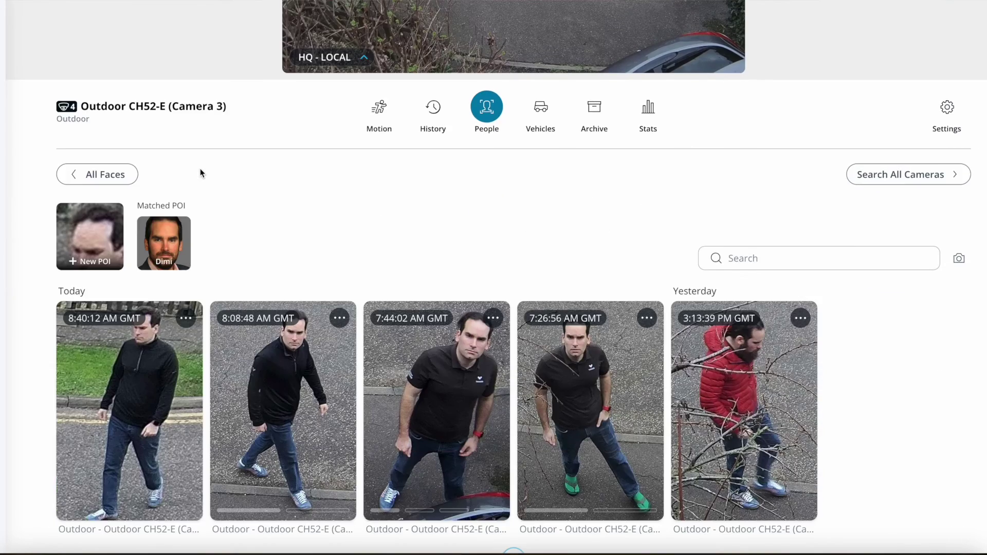
{"action": "scroll", "coordinate": [243, 144], "scroll_direction": "up", "scroll_amount": 5}
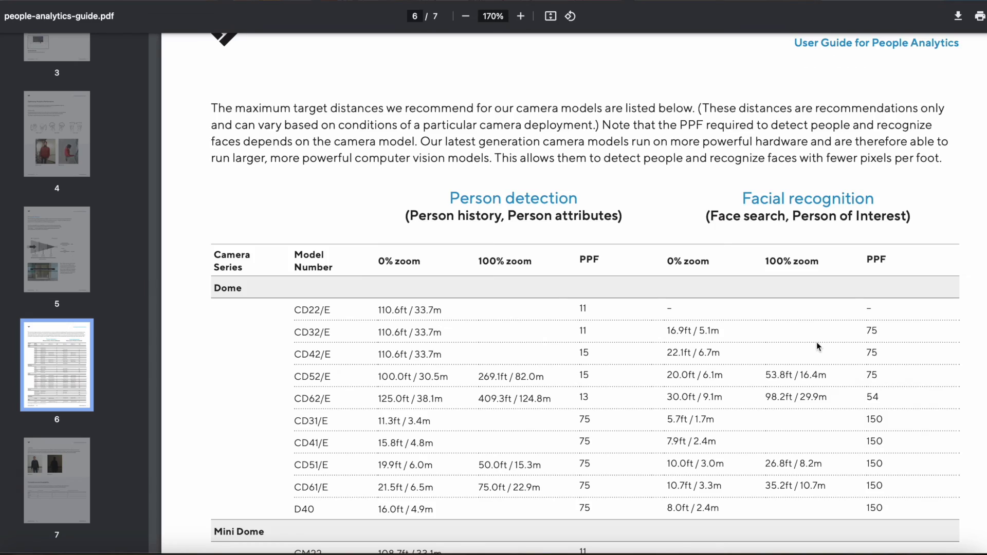
- Examine the recommended facial recognition distances in people-analytics-guide.pdf, especially the CH52-E multisensor's 0% zoom value
{"action": "scroll", "coordinate": [817, 346], "scroll_direction": "up", "scroll_amount": 2}
{"action": "scroll", "coordinate": [816, 341], "scroll_direction": "down", "scroll_amount": 14}
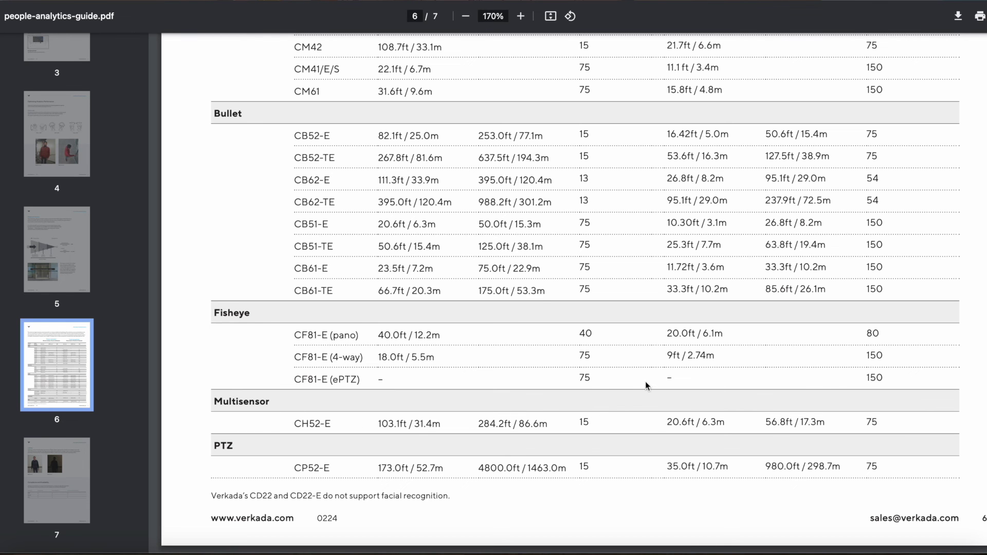
{"action": "scroll", "coordinate": [654, 418], "scroll_direction": "up", "scroll_amount": 10}
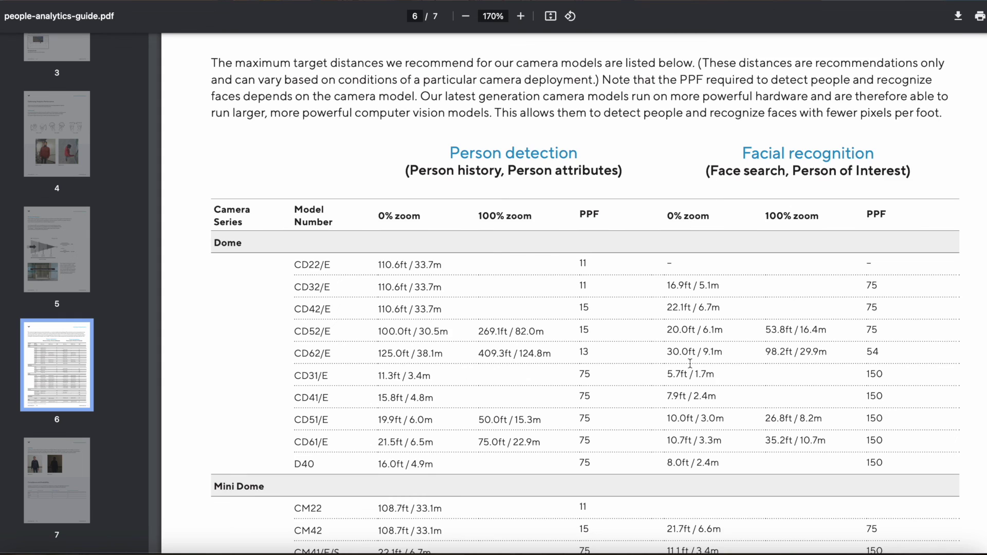
{"action": "scroll", "coordinate": [690, 364], "scroll_direction": "down", "scroll_amount": 10}
{"action": "triple_click", "coordinate": [705, 384]}
{"action": "left_click", "coordinate": [720, 383]}
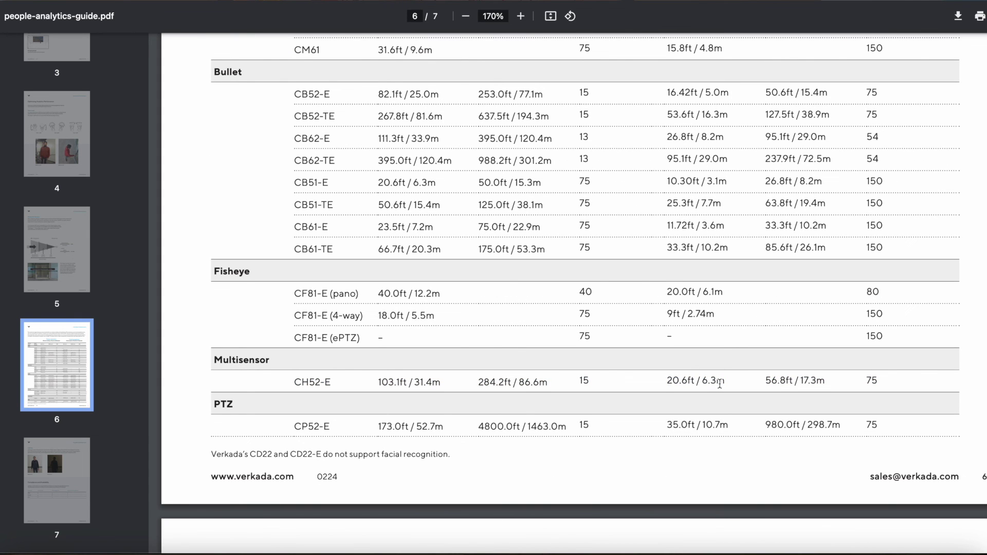